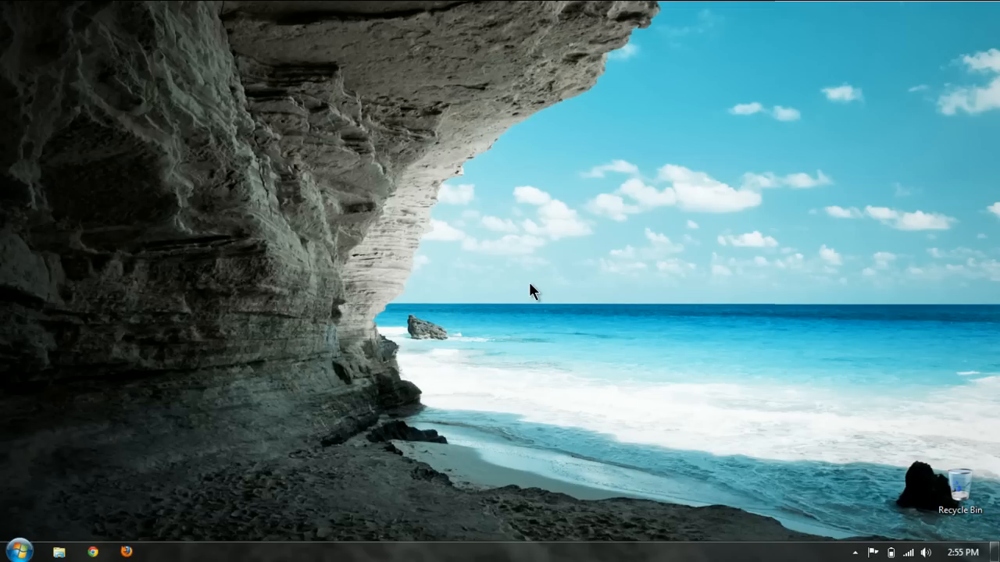
- Bring up the Start menu to reach the recently used programs
{"action": "left_click", "coordinate": [18, 551]}
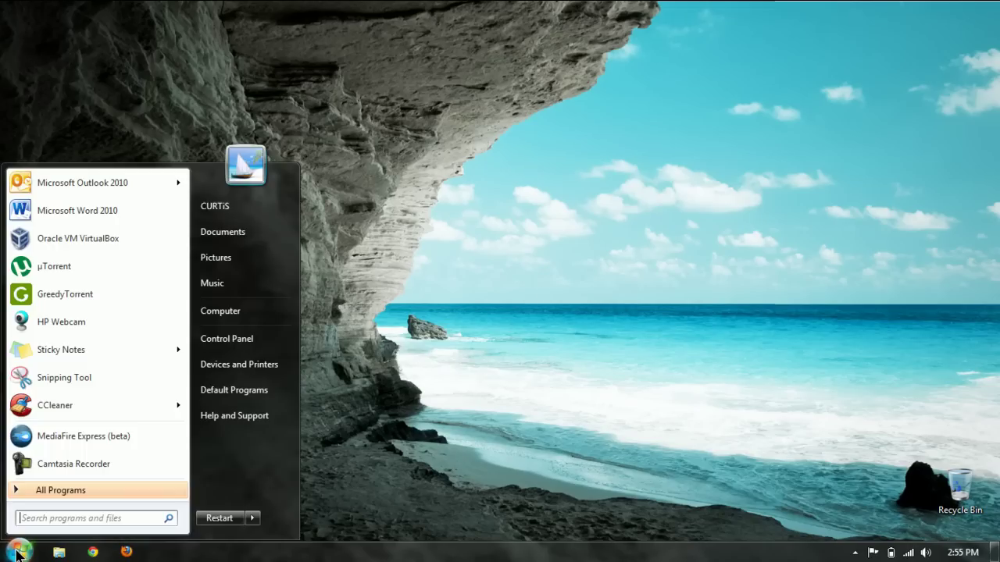
- Launch Oracle VM VirtualBox from the Start menu's recent programs
{"action": "left_click", "coordinate": [79, 245]}
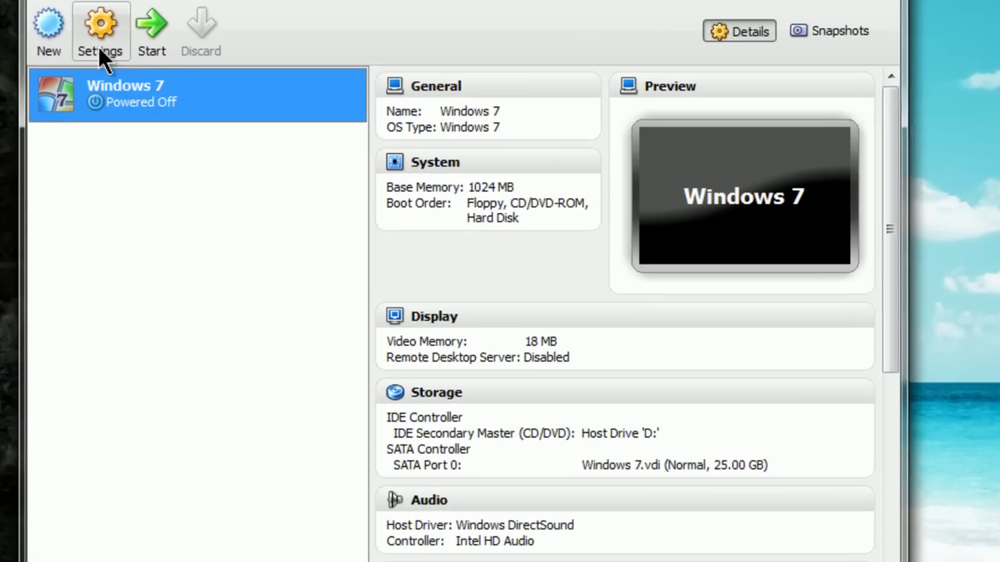
- In the Windows 7 VM's Storage settings, attach the CD/DVD drive to Host Drive 'D:' with Passthrough enabled
{"action": "left_click", "coordinate": [98, 46]}
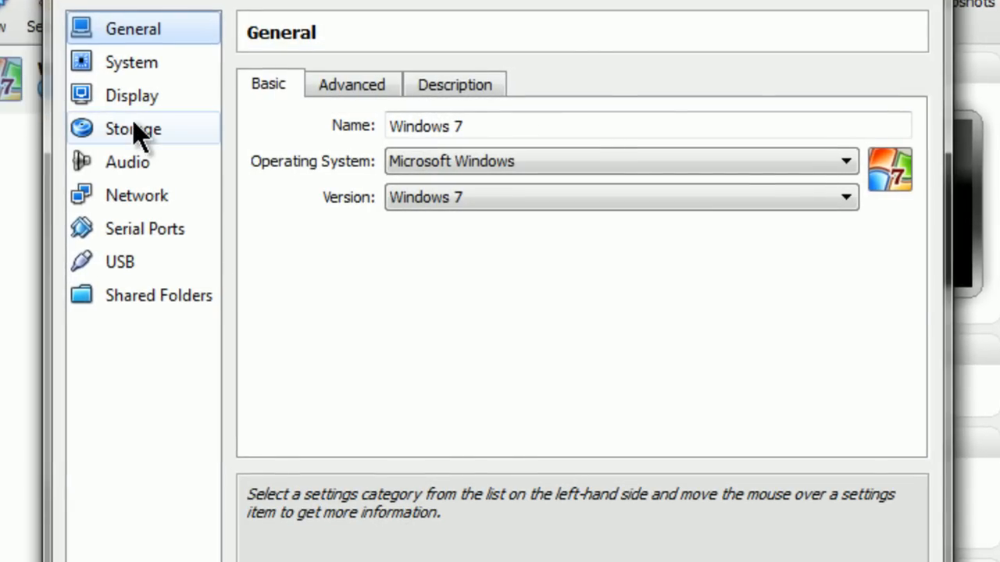
{"action": "left_click", "coordinate": [133, 129]}
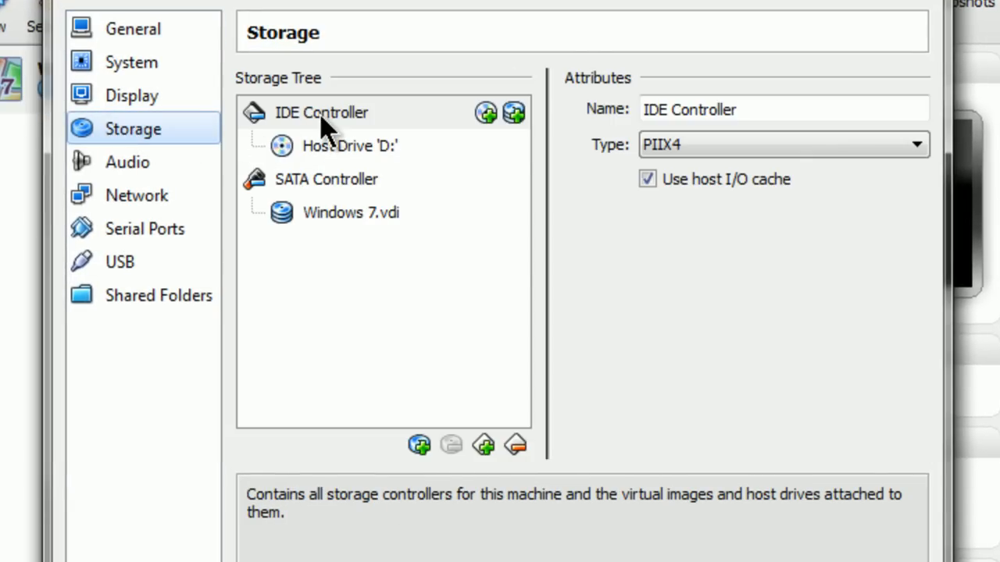
{"action": "left_click", "coordinate": [290, 145]}
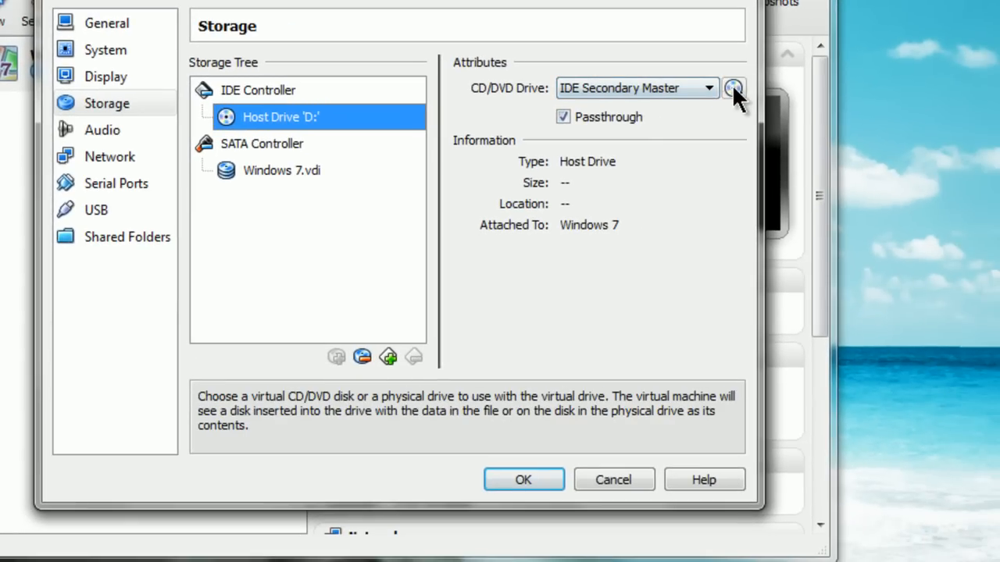
{"action": "left_click", "coordinate": [734, 89]}
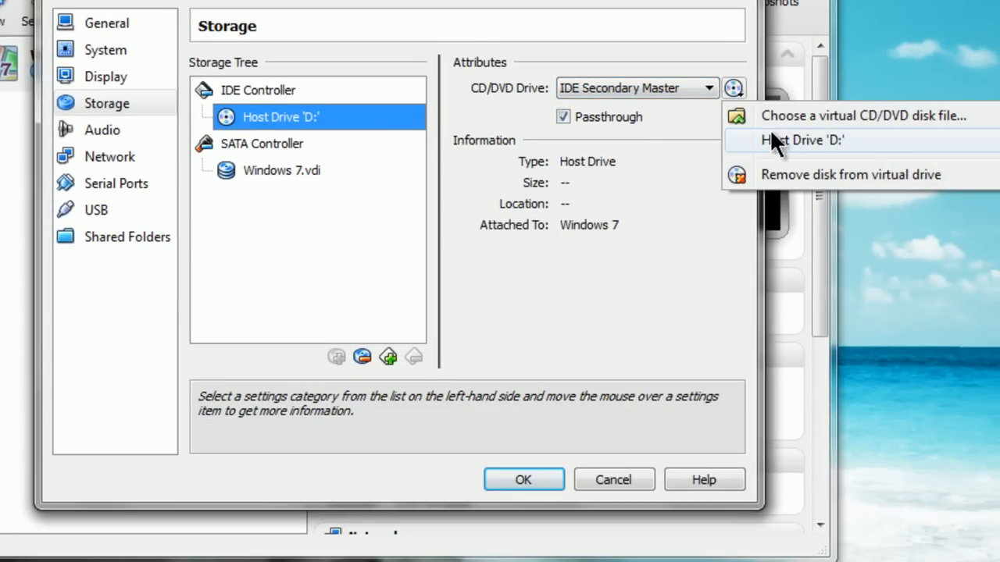
{"action": "left_click", "coordinate": [781, 142]}
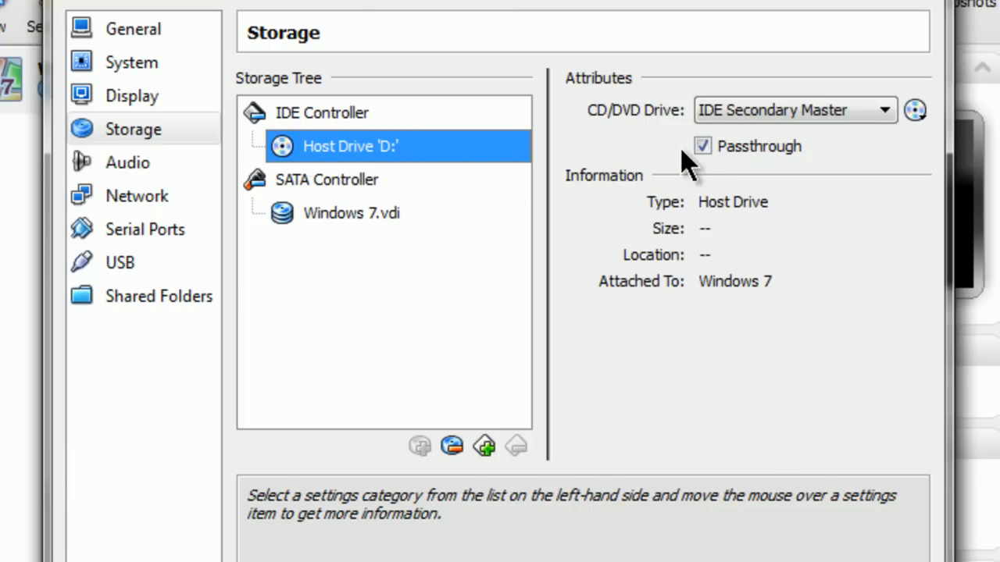
{"action": "left_click", "coordinate": [702, 146]}
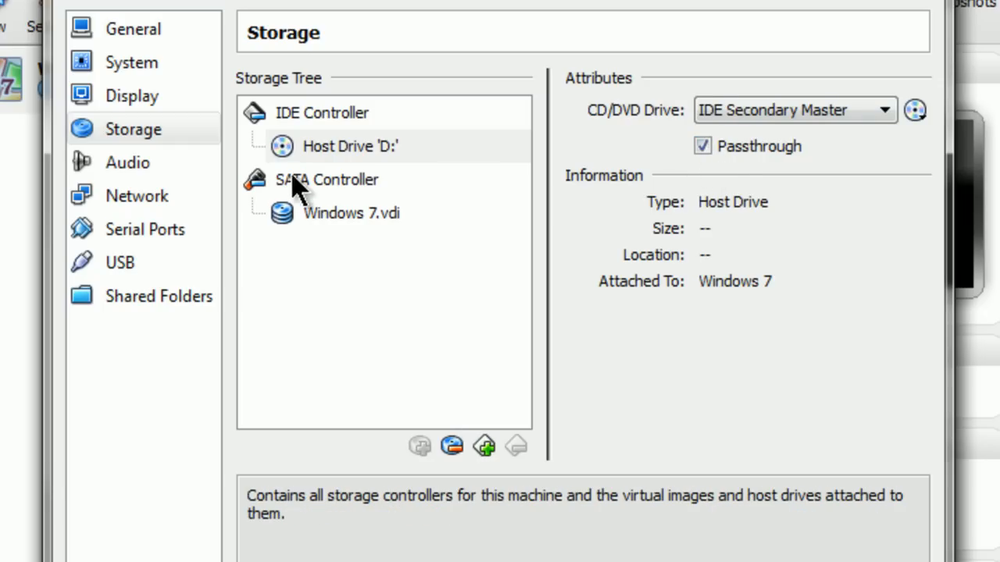
- Review the USB settings: USB 2.0 enabled with the Western Digital My Passport filter, no new filter added
{"action": "left_click", "coordinate": [125, 270]}
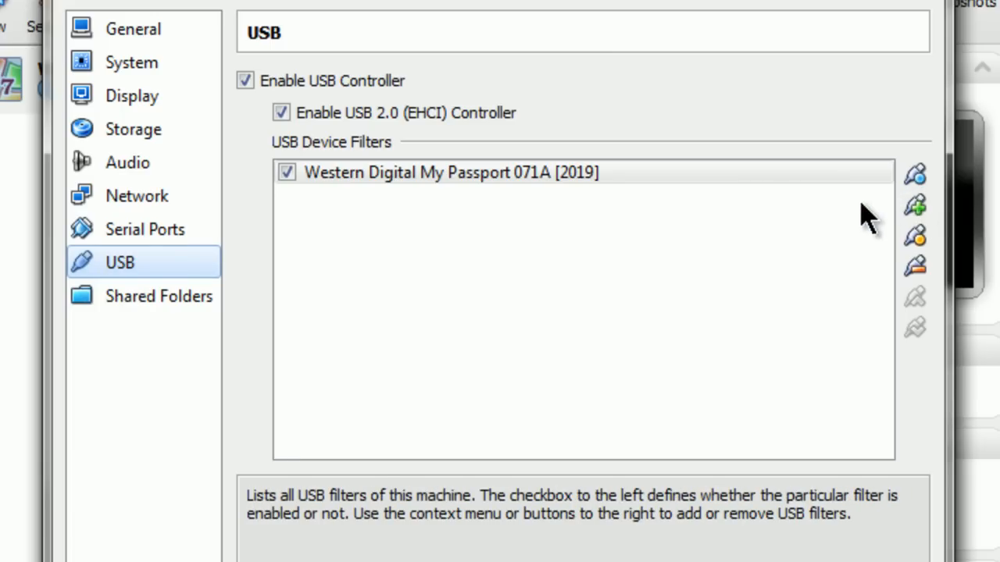
{"action": "left_click", "coordinate": [915, 206]}
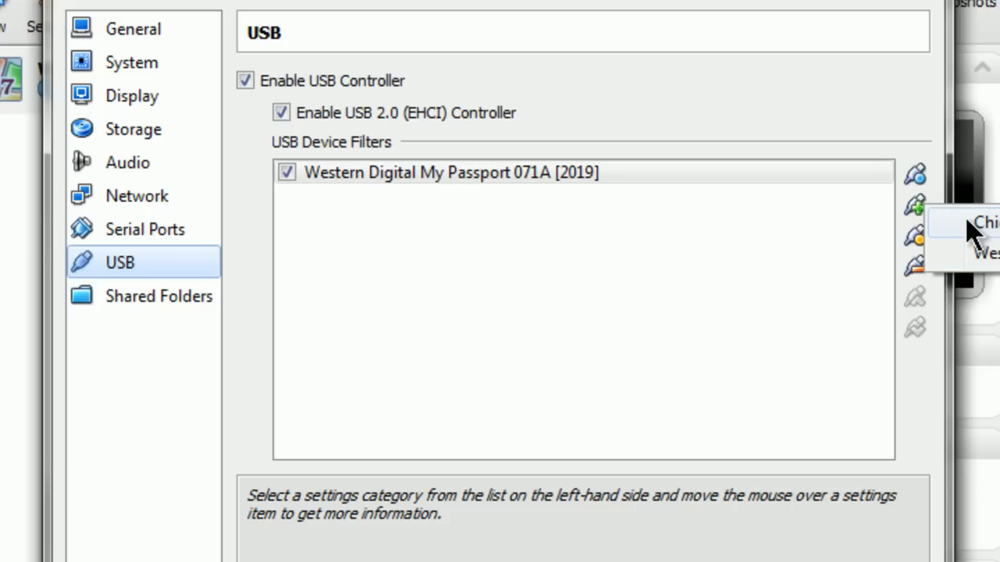
{"action": "mouse_move", "coordinate": [980, 223]}
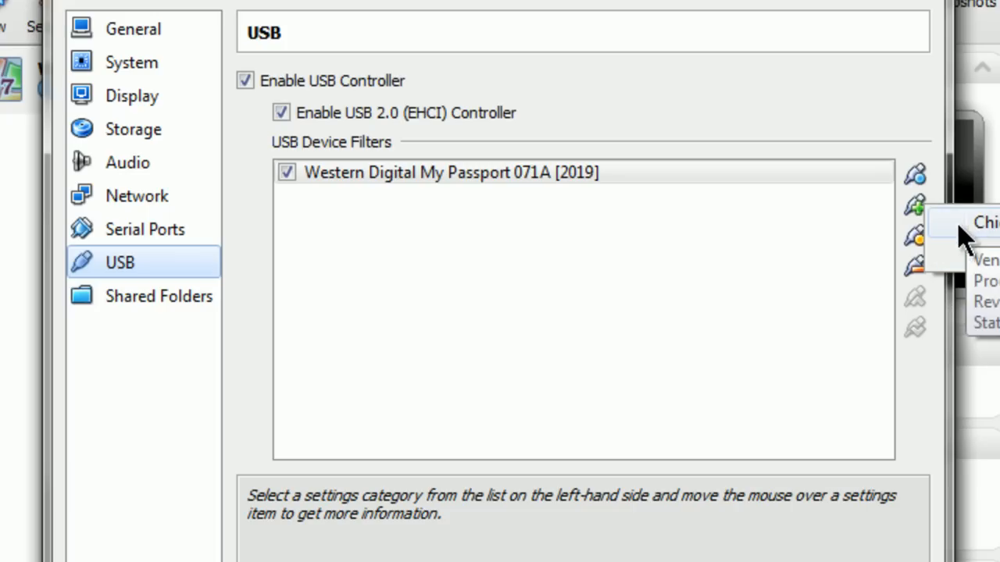
{"action": "left_click", "coordinate": [781, 250]}
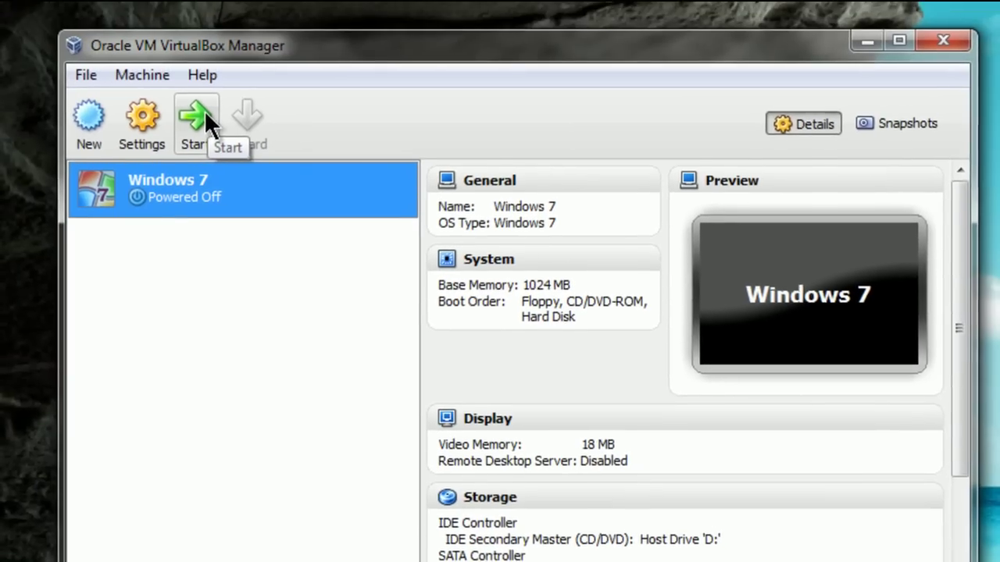
- Start the Windows 7 VM and log in with the account password
{"action": "left_click", "coordinate": [204, 110]}
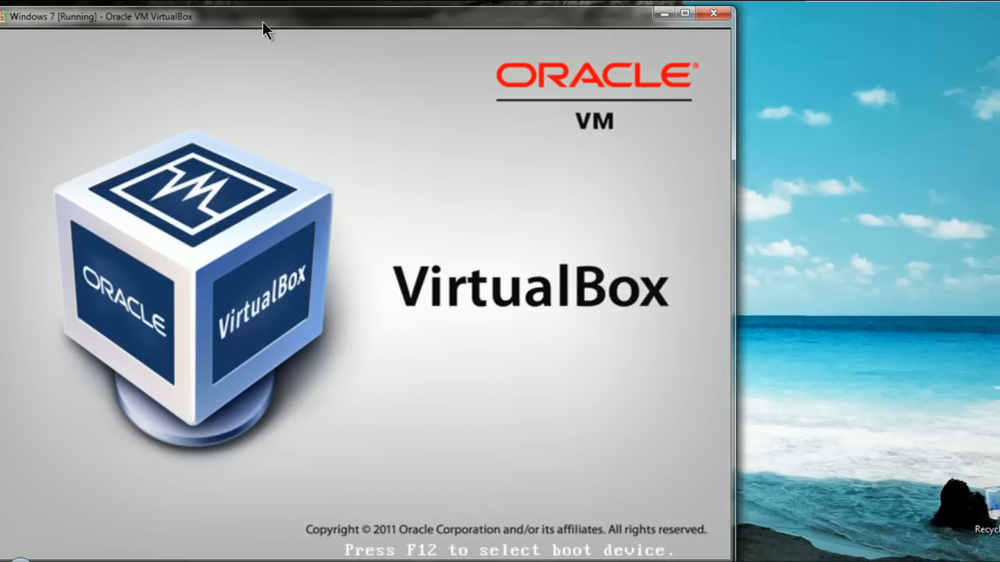
{"action": "left_click_drag", "start_coordinate": [266, 28], "coordinate": [312, 24]}
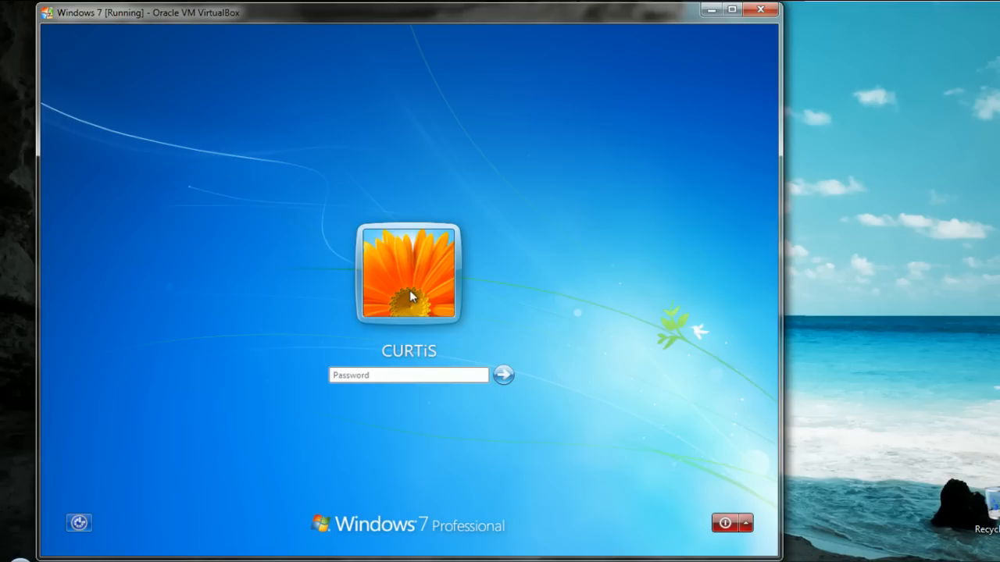
{"action": "type", "text": "•••••"}
{"action": "type", "text": "••"}
{"action": "key", "text": "Return"}
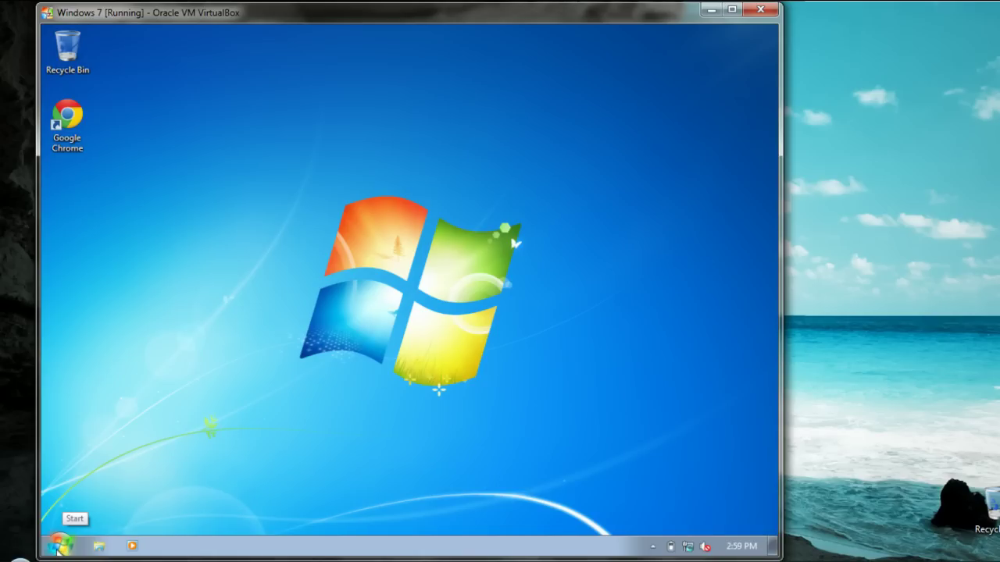
- In the guest's Computer view, browse USB drive E: and the audio CD in drive D:, then close Explorer
{"action": "left_click", "coordinate": [62, 547]}
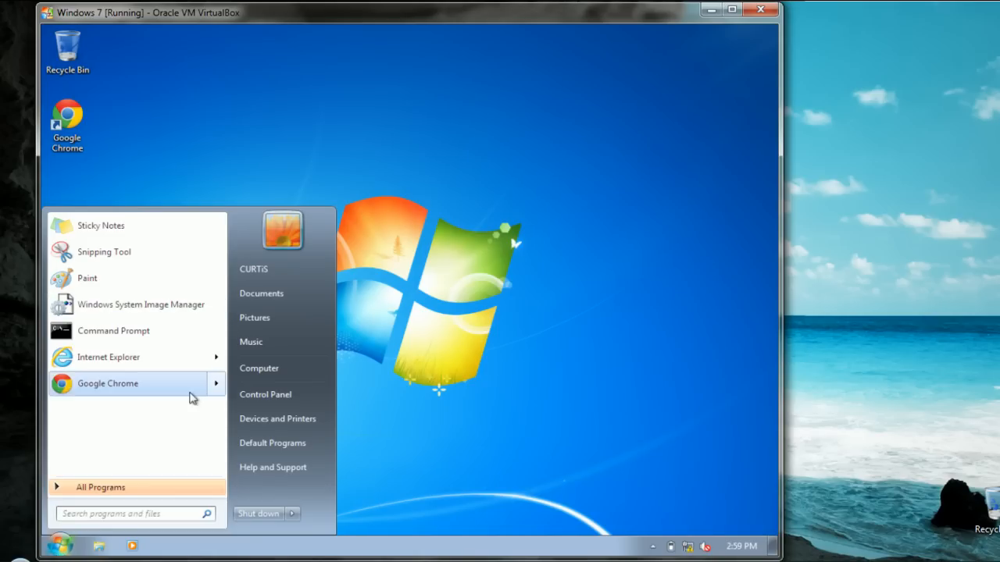
{"action": "left_click", "coordinate": [292, 368]}
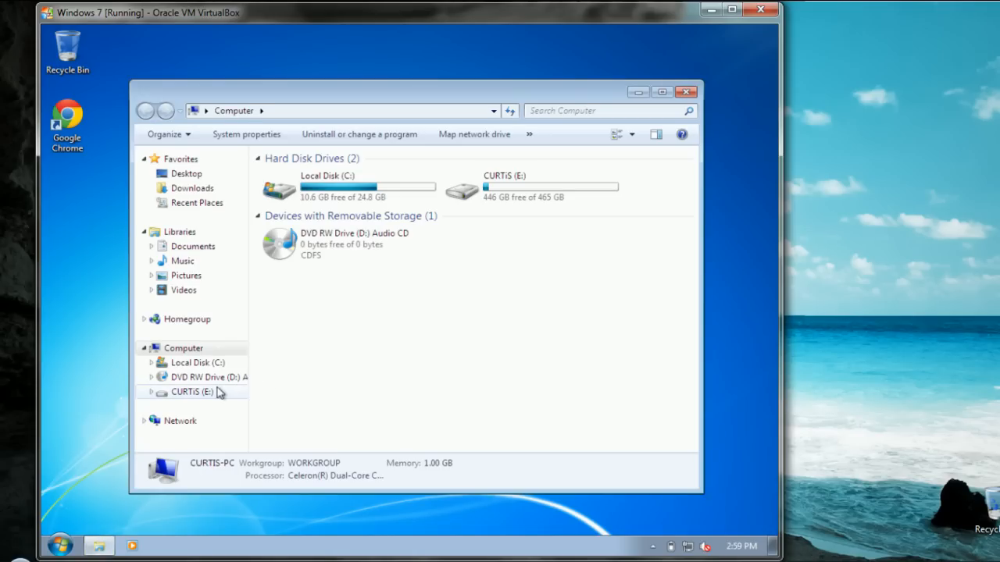
{"action": "left_click", "coordinate": [209, 393]}
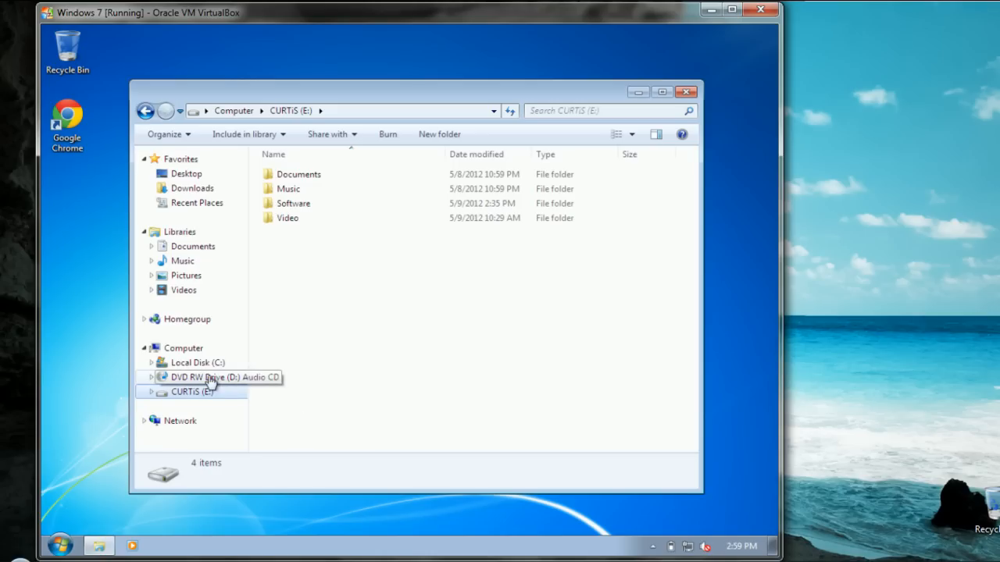
{"action": "left_click", "coordinate": [207, 377]}
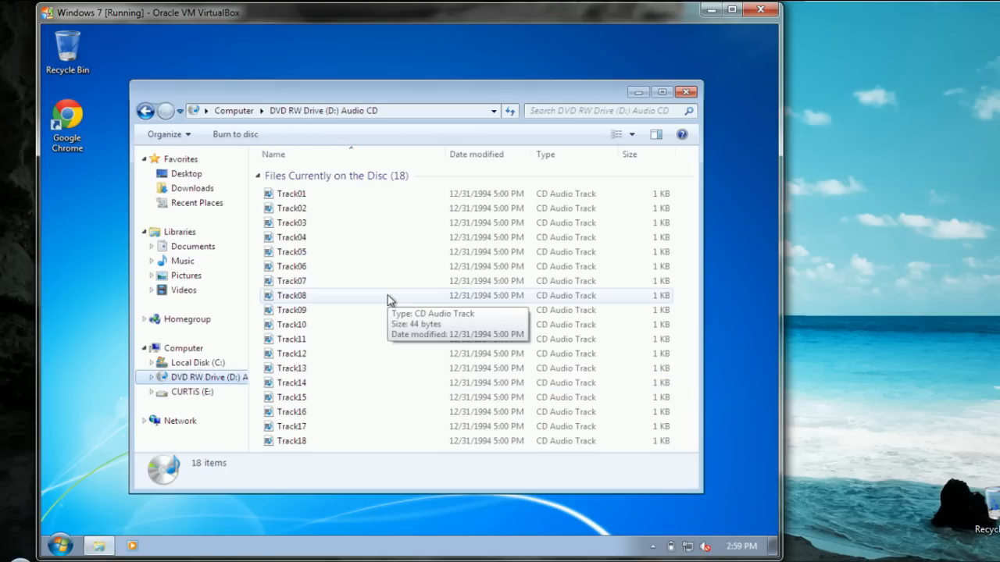
{"action": "left_click", "coordinate": [690, 94]}
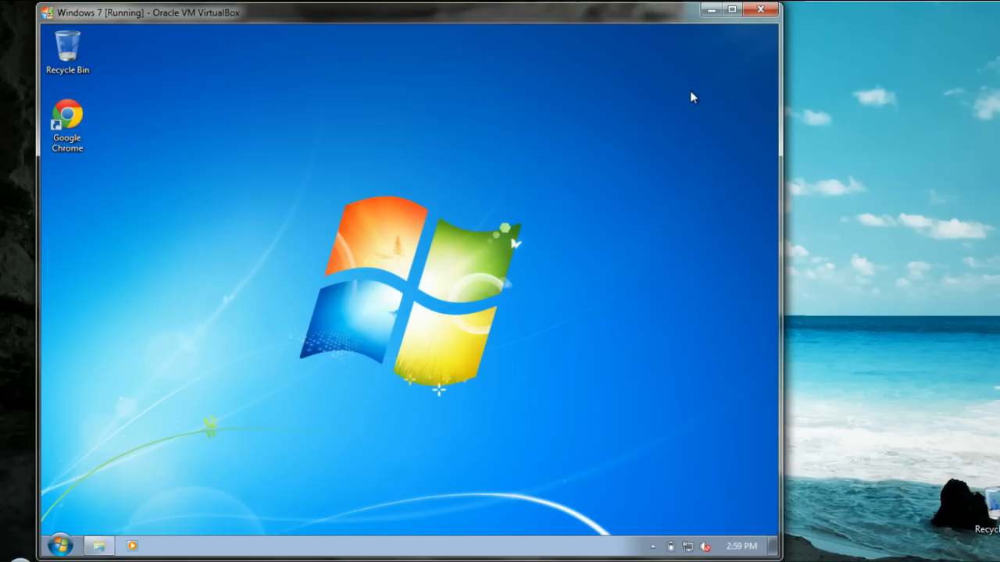